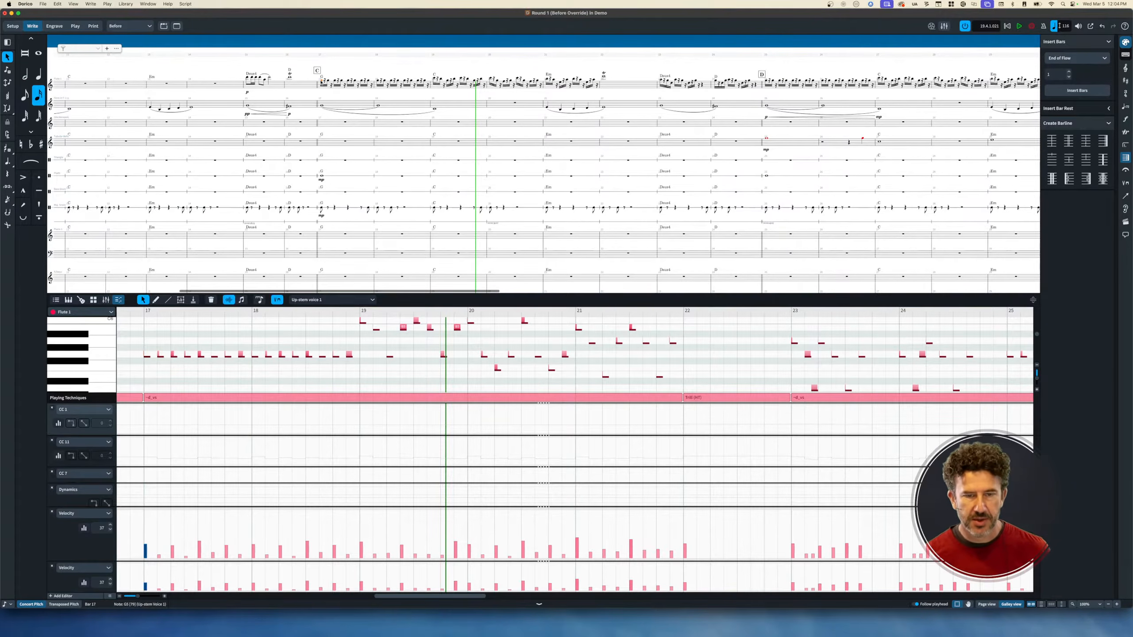
# Locate the Violin I staff below the flutes, trying a note selection there.
pyautogui.scroll(-2, 374, 228)
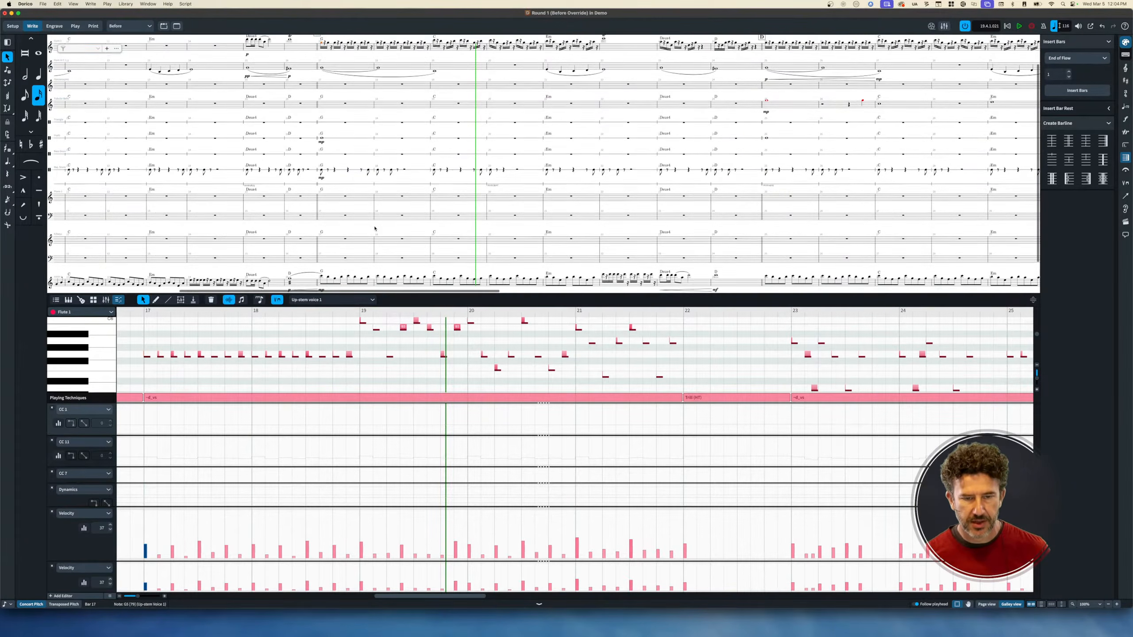
pyautogui.scroll(2, 376, 228)
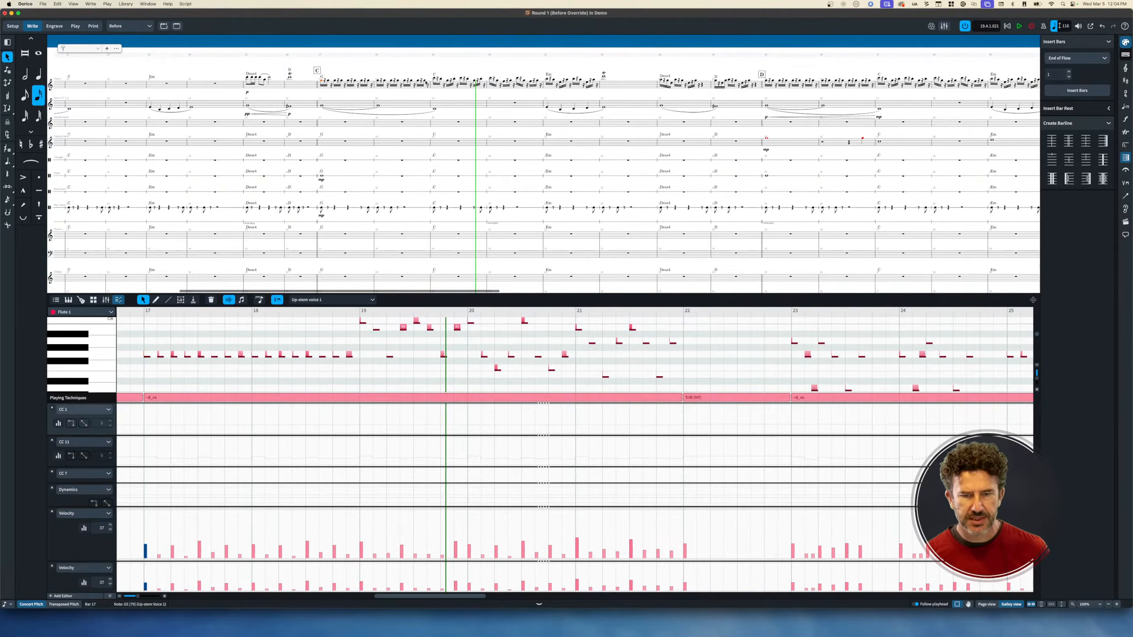
pyautogui.keyDown('shift'); pyautogui.click(426, 81); pyautogui.keyUp('shift')
pyautogui.scroll(-3, 397, 261)
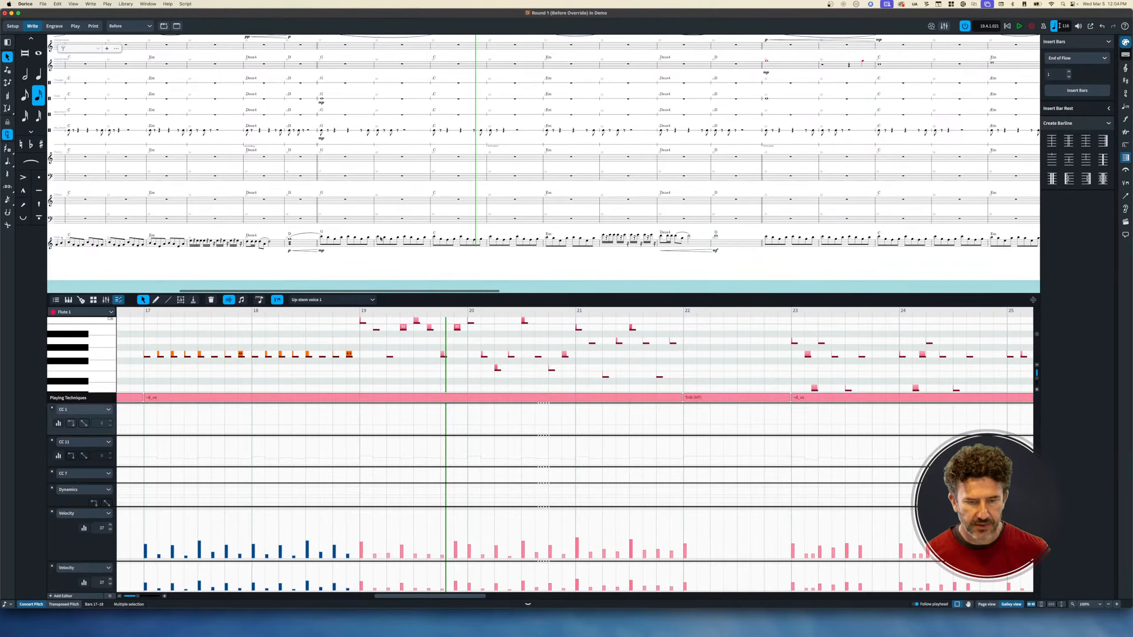
pyautogui.click(380, 239)
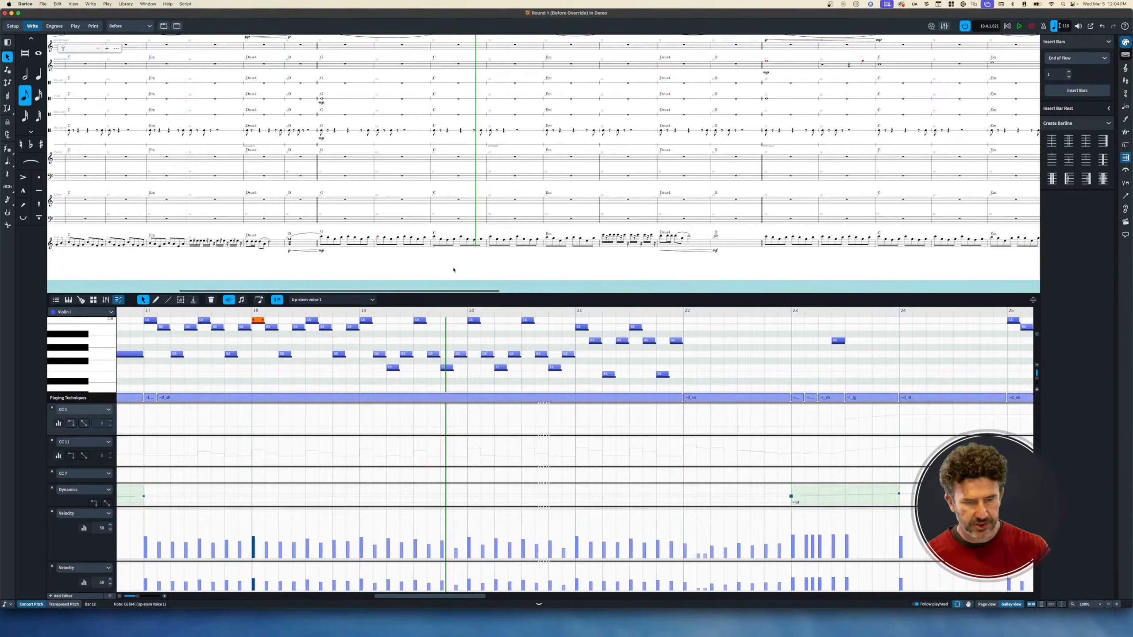
pyautogui.press('Escape')
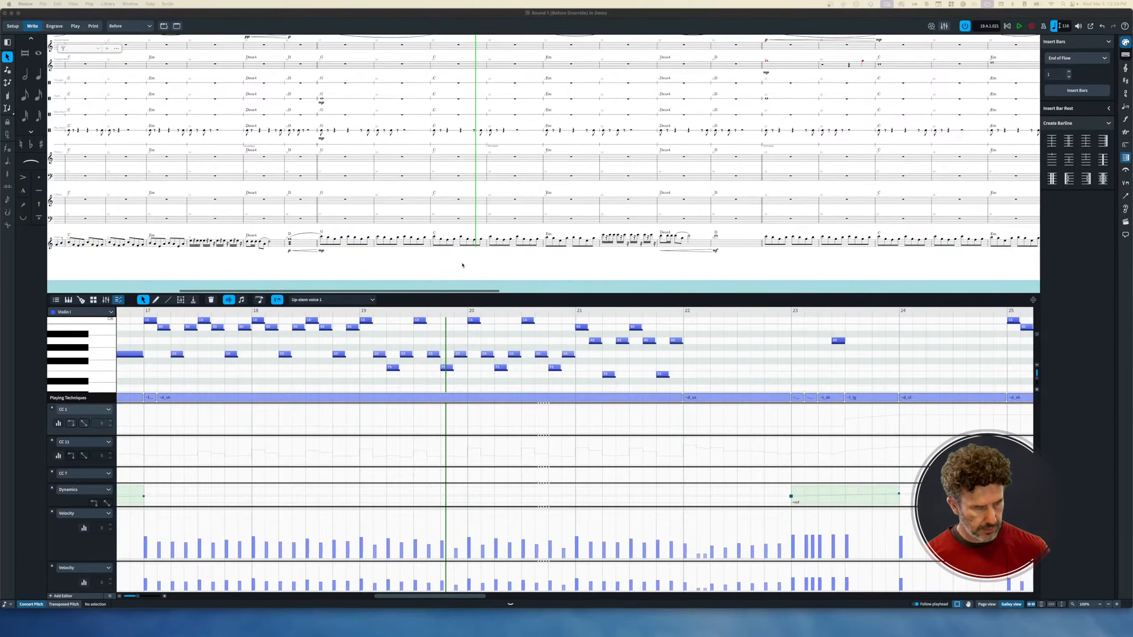
# Select Violin I from the C6 in bar 18 through bar 19 and play it back.
pyautogui.click(378, 238)
pyautogui.press('shift+super+Right')
pyautogui.press('shift+super+Right')
pyautogui.press('space')
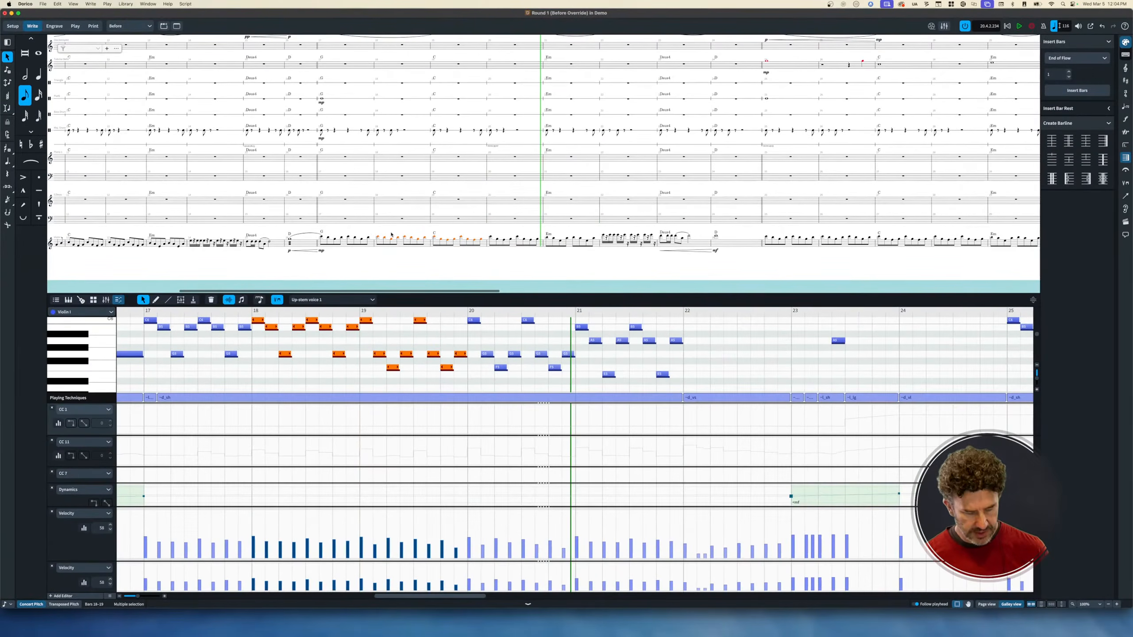
# Paste the copied Violin I notes into the Glockenspiel staff starting at bar 18.
pyautogui.scroll(4, 410, 169)
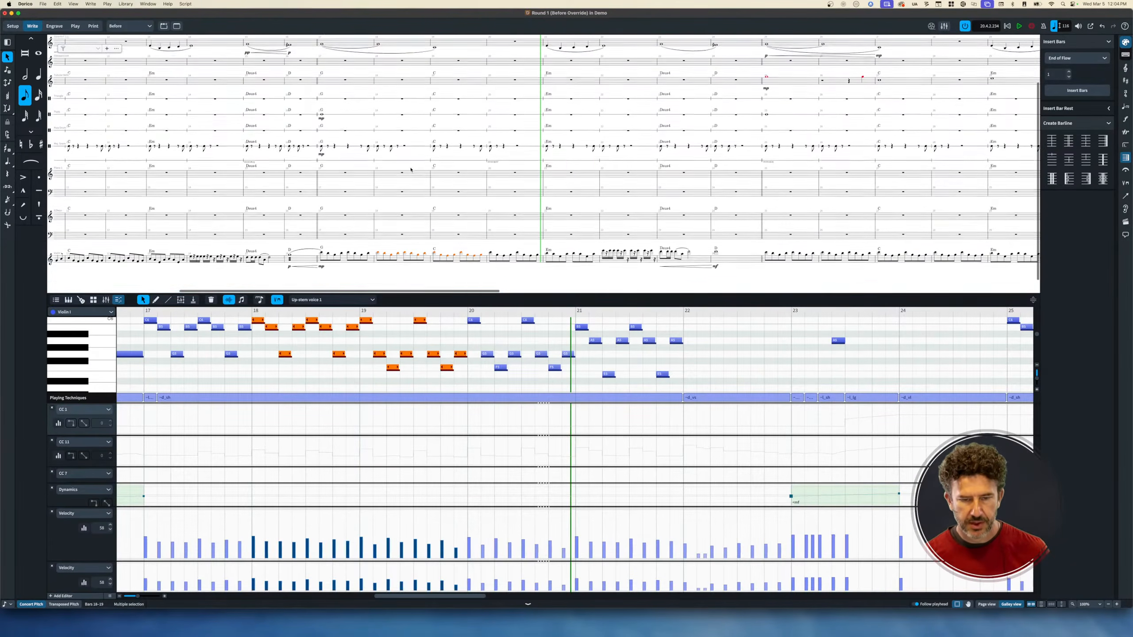
pyautogui.click(408, 123)
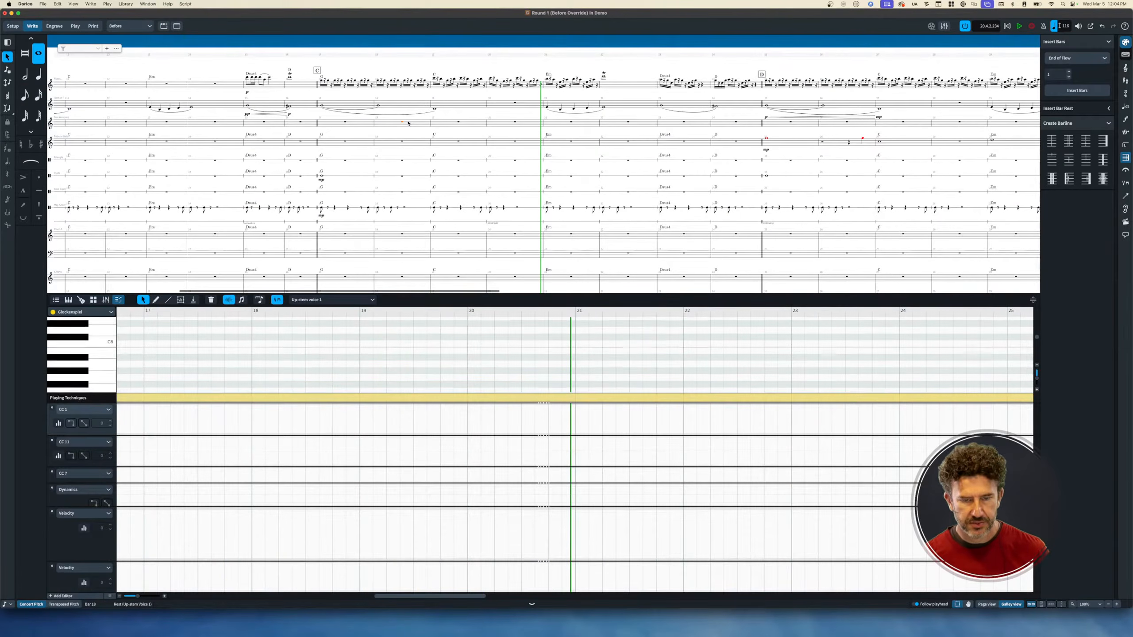
pyautogui.press('cmd+v')
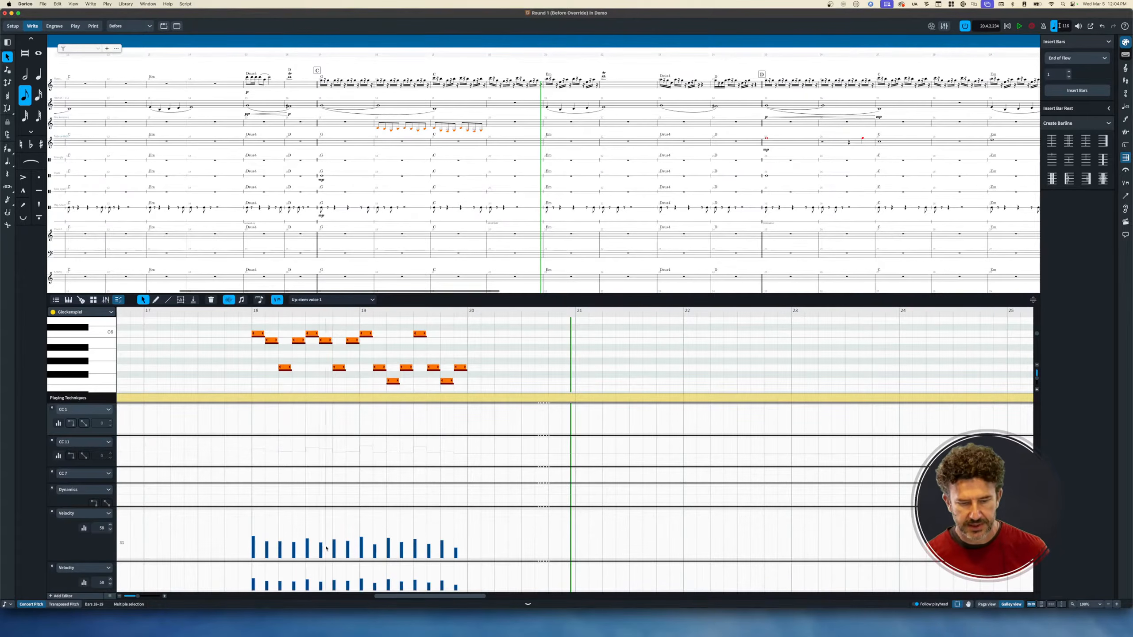
pyautogui.scroll(-5, 392, 209)
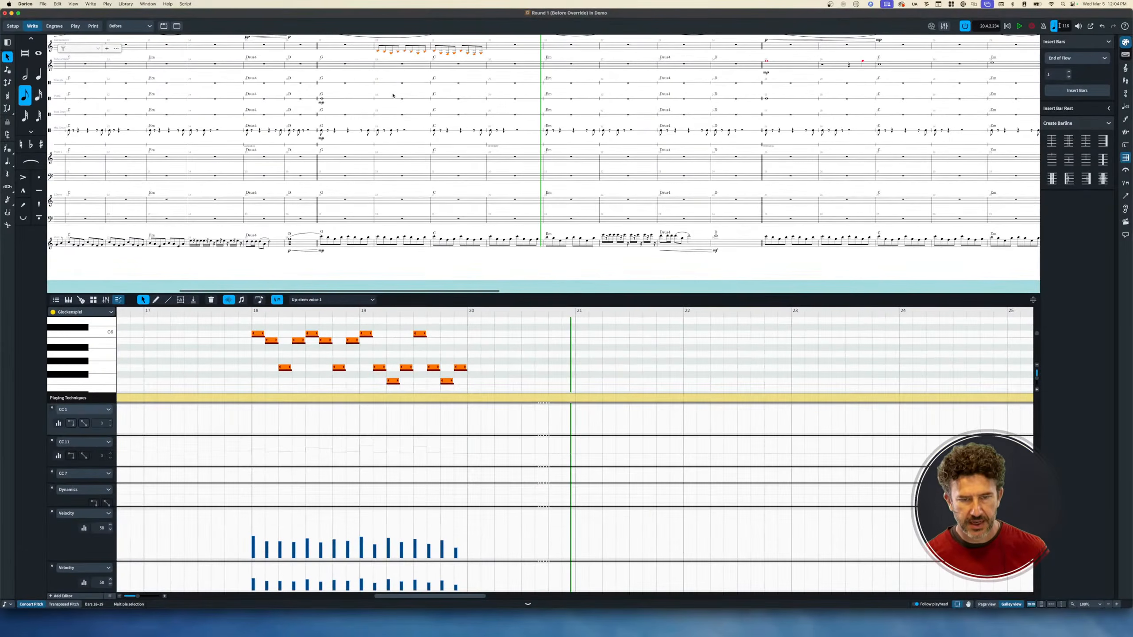
pyautogui.scroll(5, 393, 95)
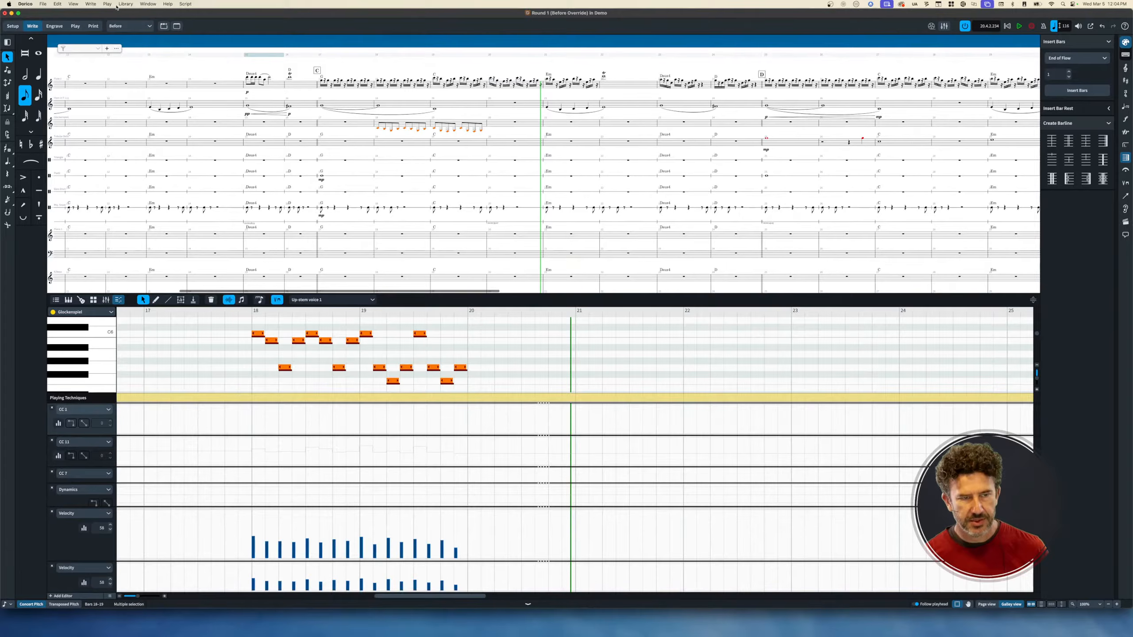
# In Library > Expression Maps, give the Natural switch a transpose of 12 and confirm with OK.
pyautogui.click(118, 4)
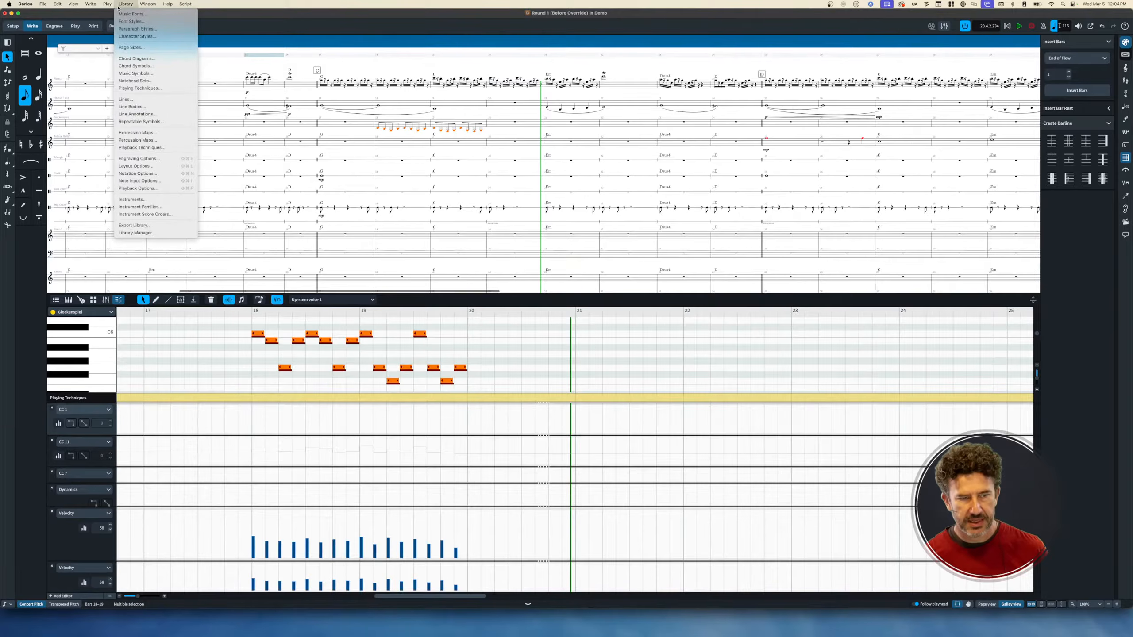
pyautogui.click(157, 134)
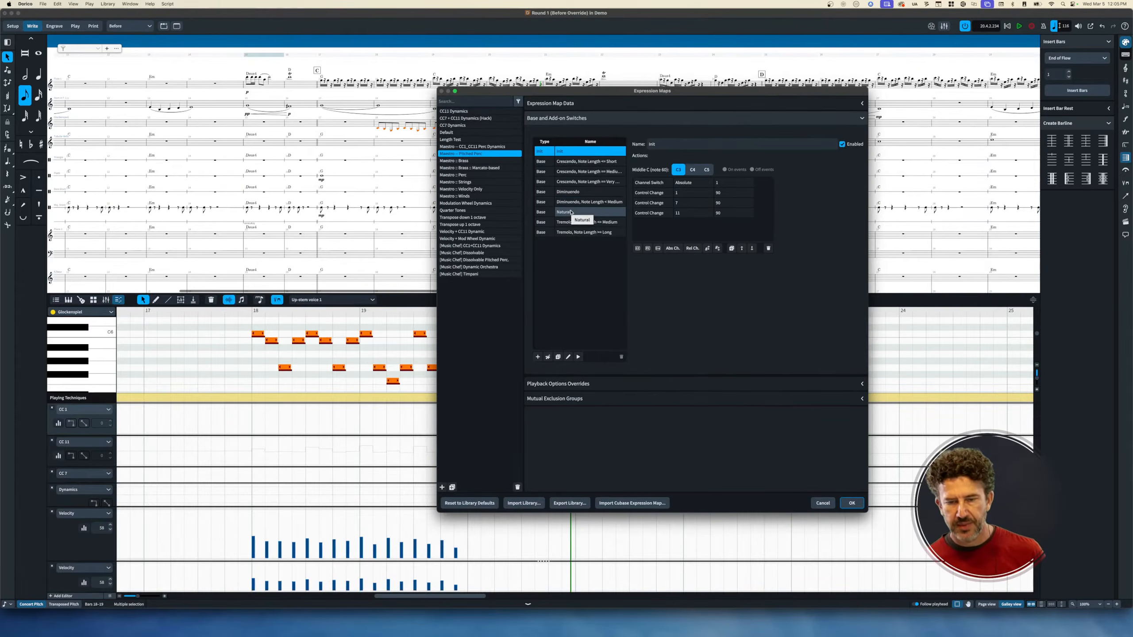
pyautogui.click(571, 212)
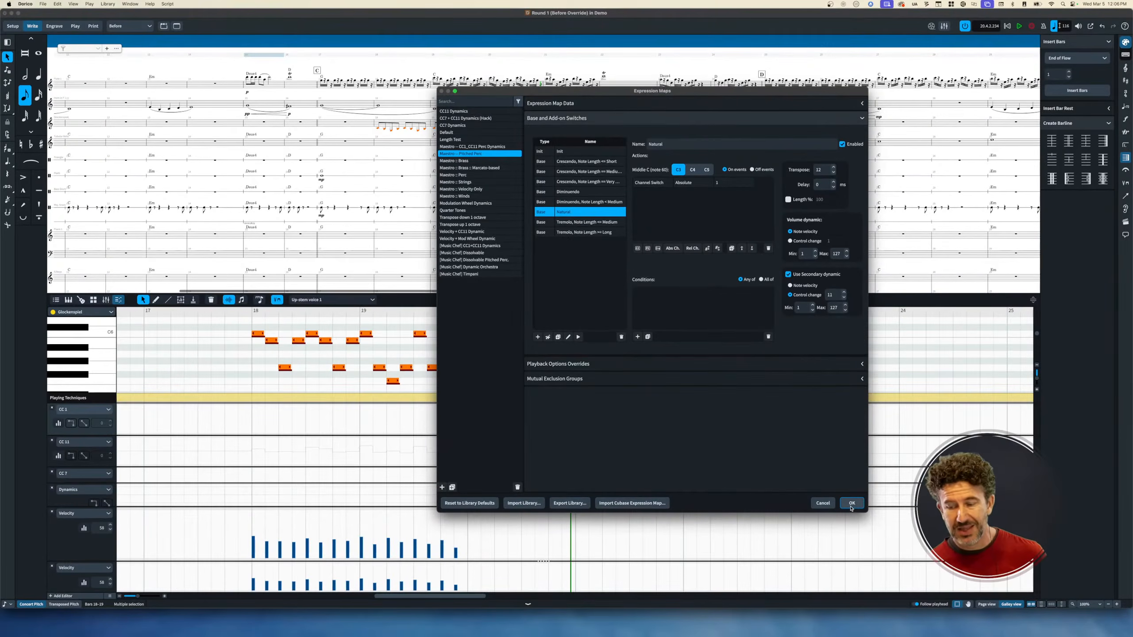
pyautogui.click(852, 503)
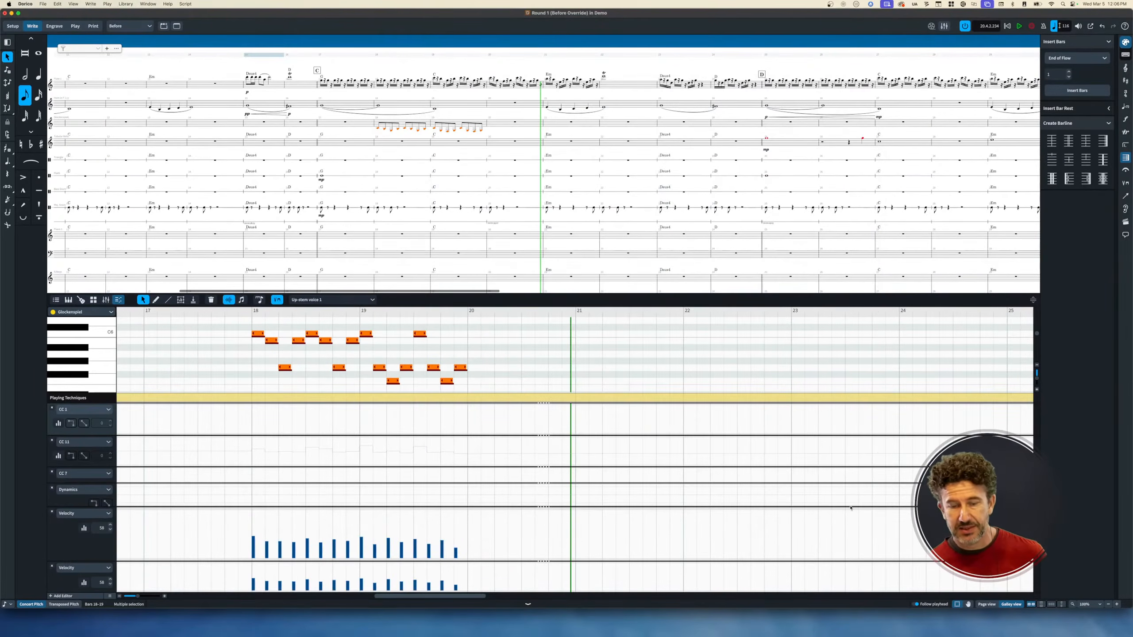
# Select the glockenspiel notes in bars 18–19 and play them back.
pyautogui.click(378, 129)
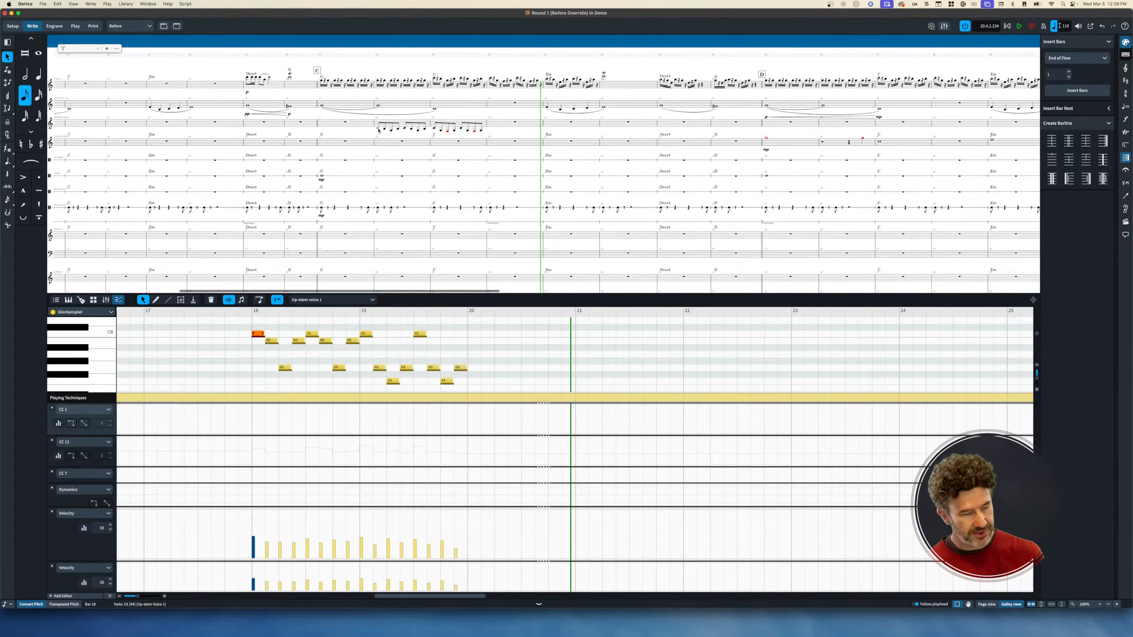
pyautogui.press('super+shift+a')
pyautogui.press('p')
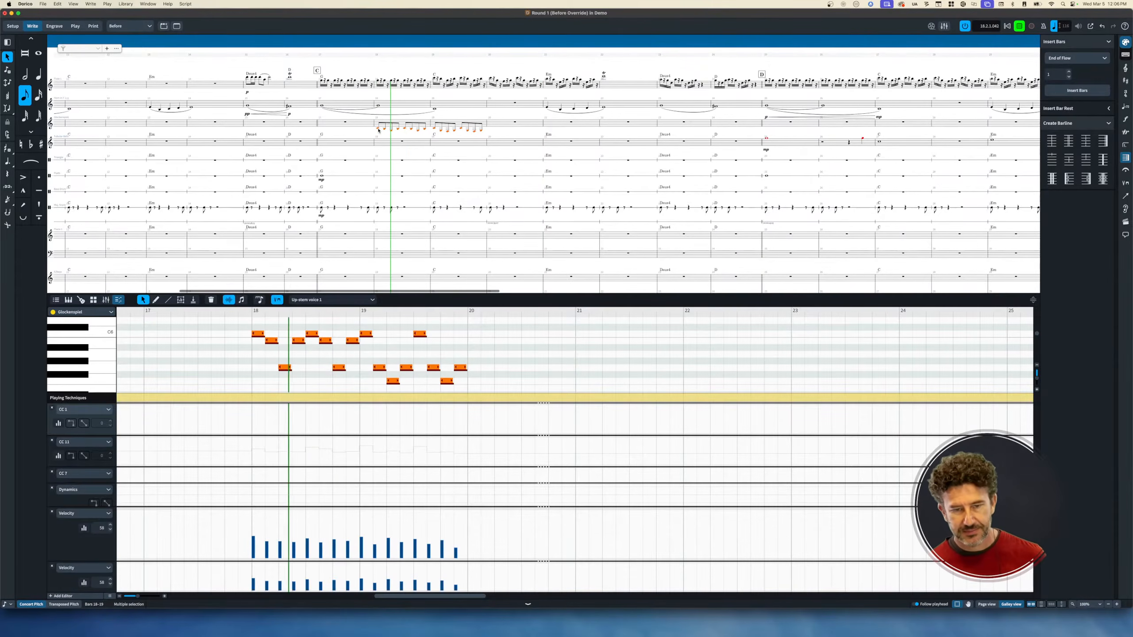
pyautogui.press('space')
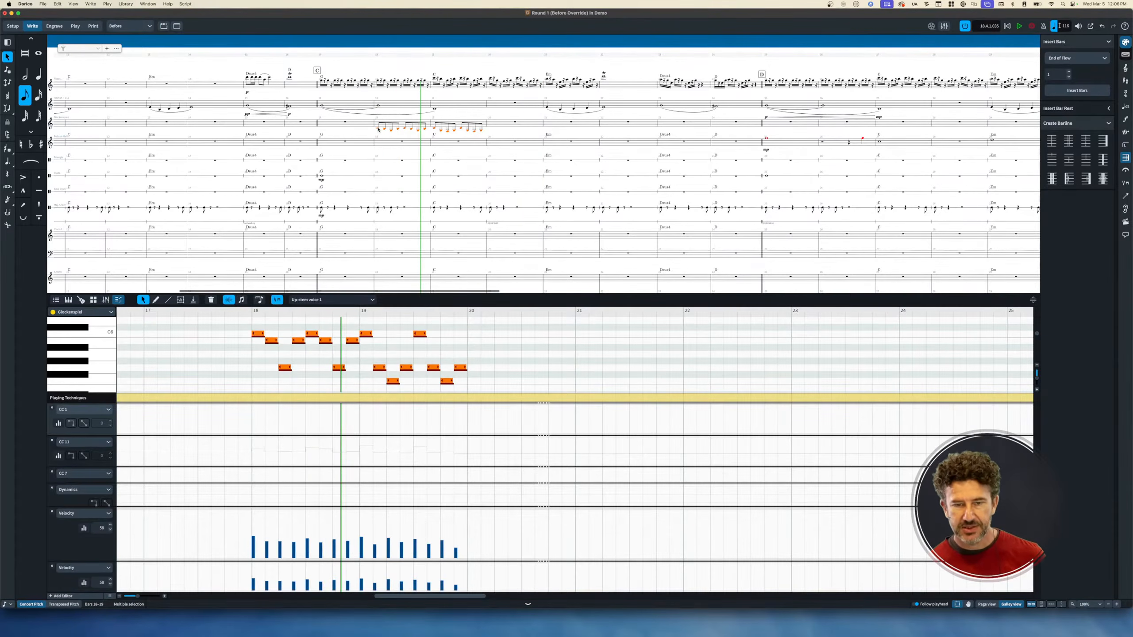
# Add a p dynamic to the first glockenspiel note, then replace it with f.
pyautogui.click(378, 129)
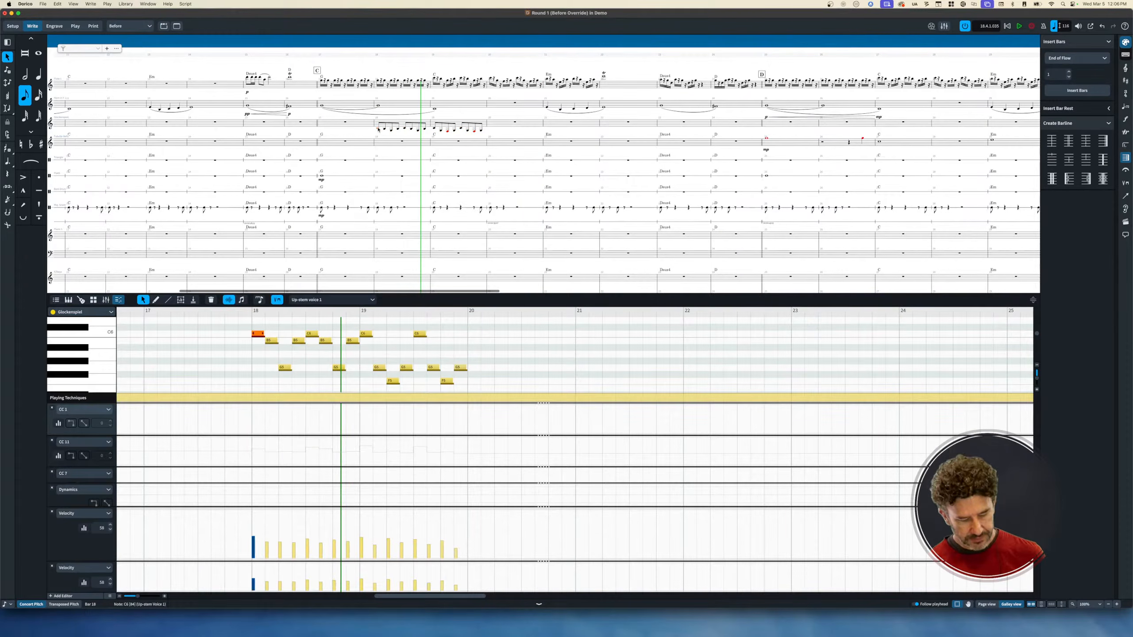
pyautogui.hotkey('shift', 'd')
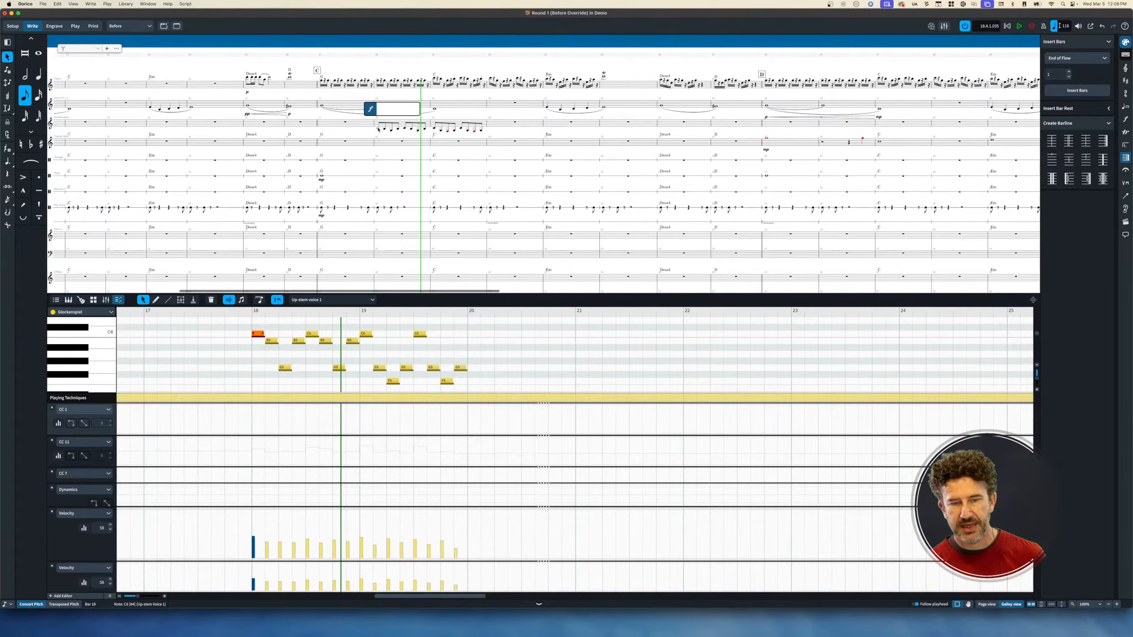
pyautogui.press('Return')
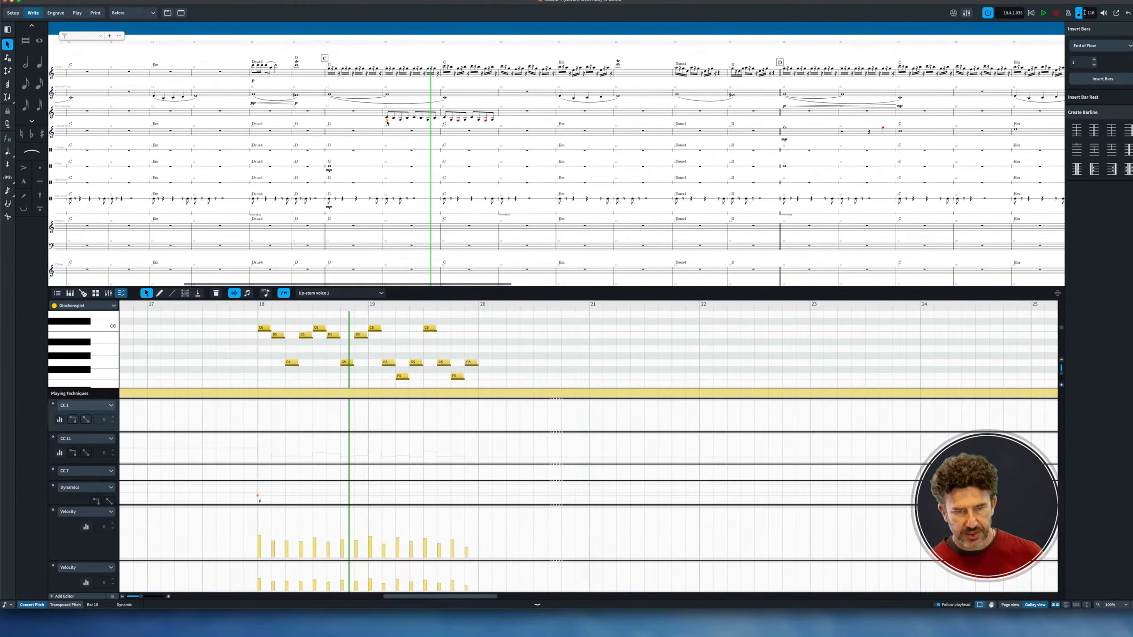
pyautogui.hotkey('shift', 'd')
pyautogui.press('Return')
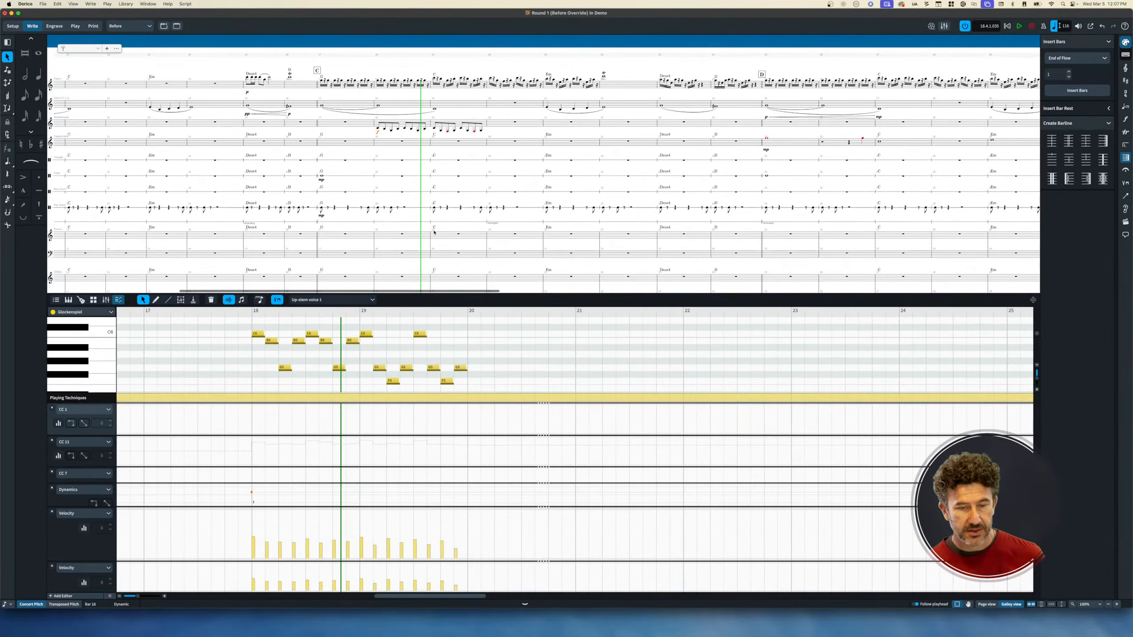
pyautogui.scroll(-3, 422, 212)
pyautogui.scroll(-2, 420, 246)
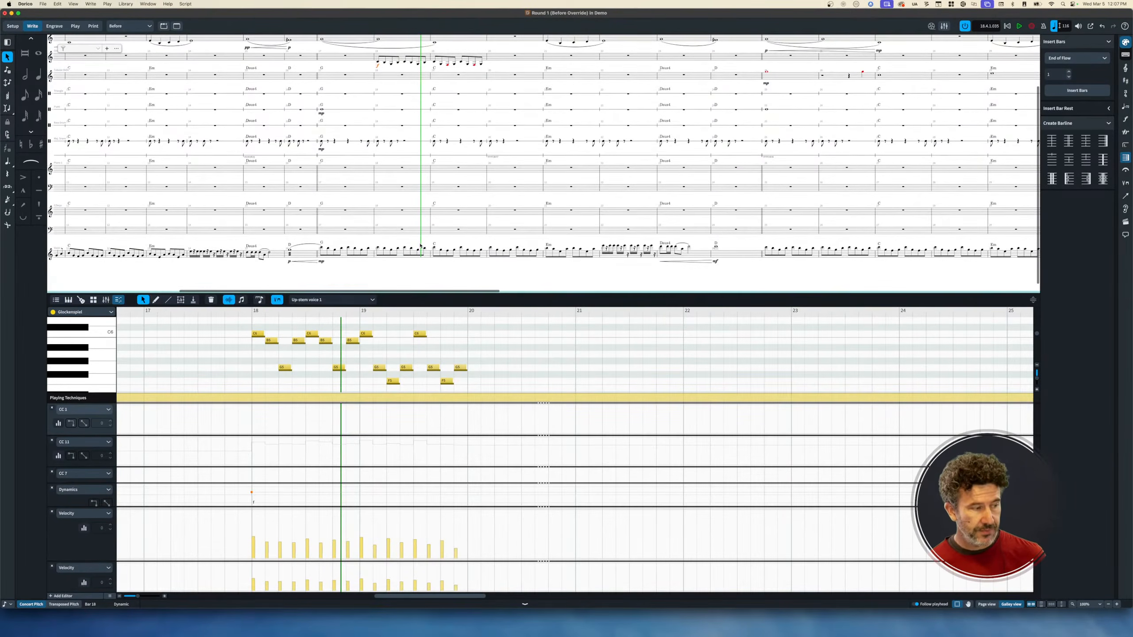
pyautogui.scroll(3, 420, 245)
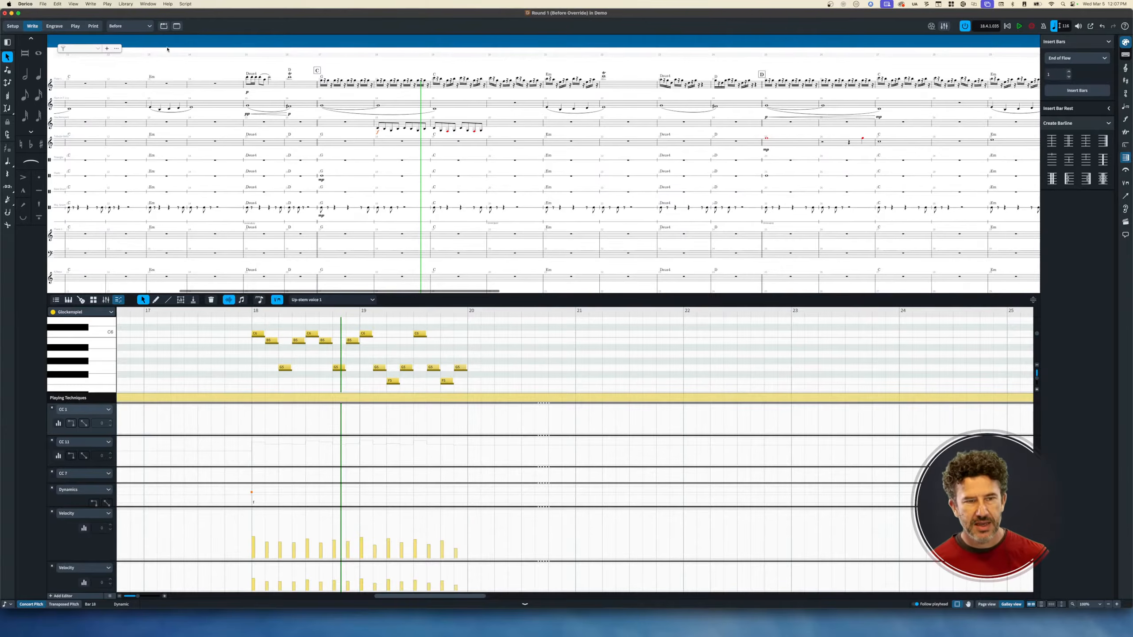
# Change the glockenspiel's f dynamic at bar 18 to p.
pyautogui.click(173, 5)
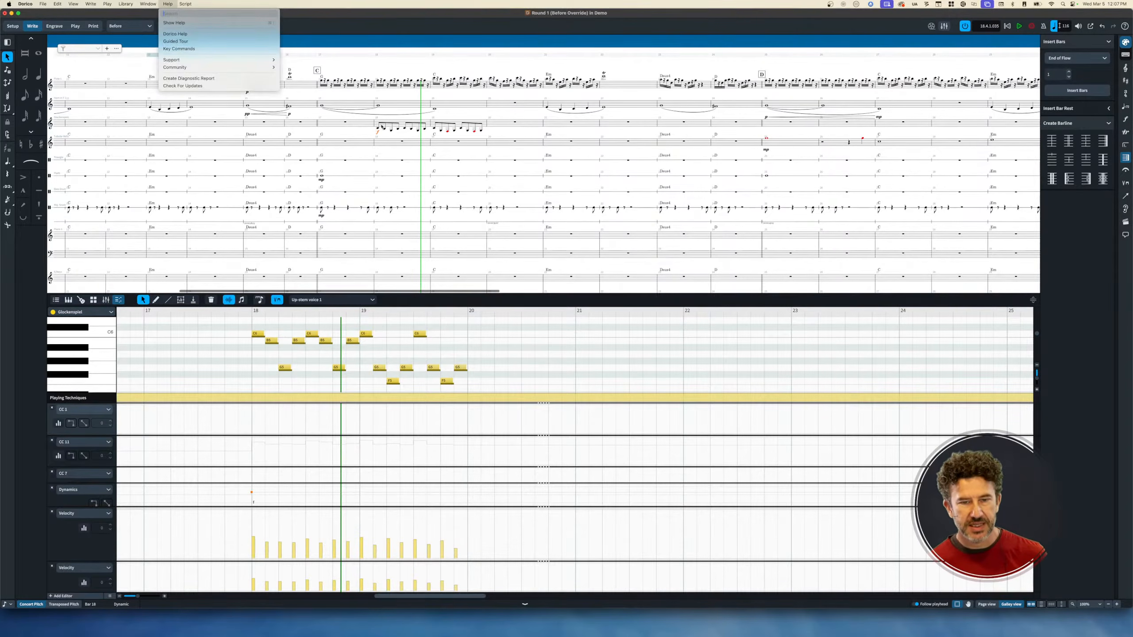
pyautogui.click(382, 127)
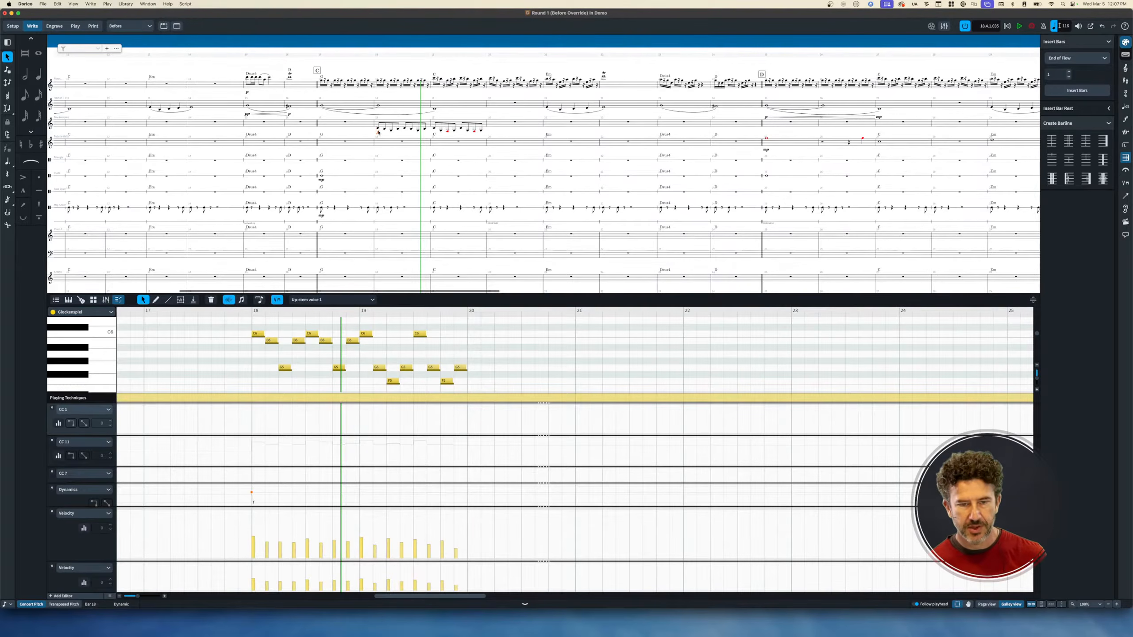
pyautogui.doubleClick(379, 131)
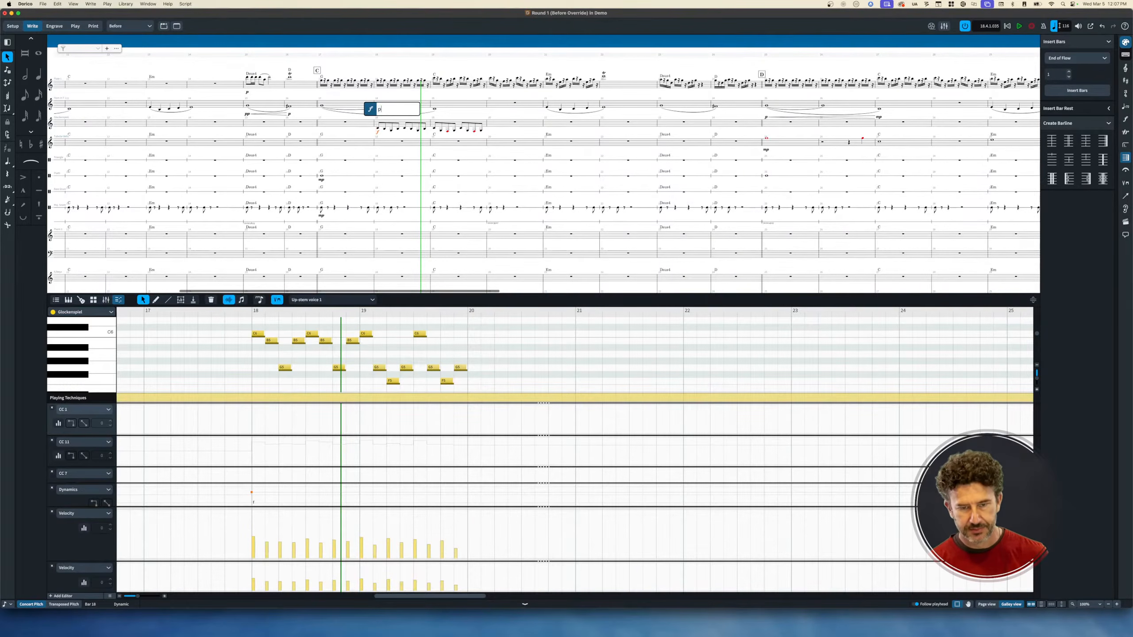
pyautogui.write('p')
pyautogui.press('Return')
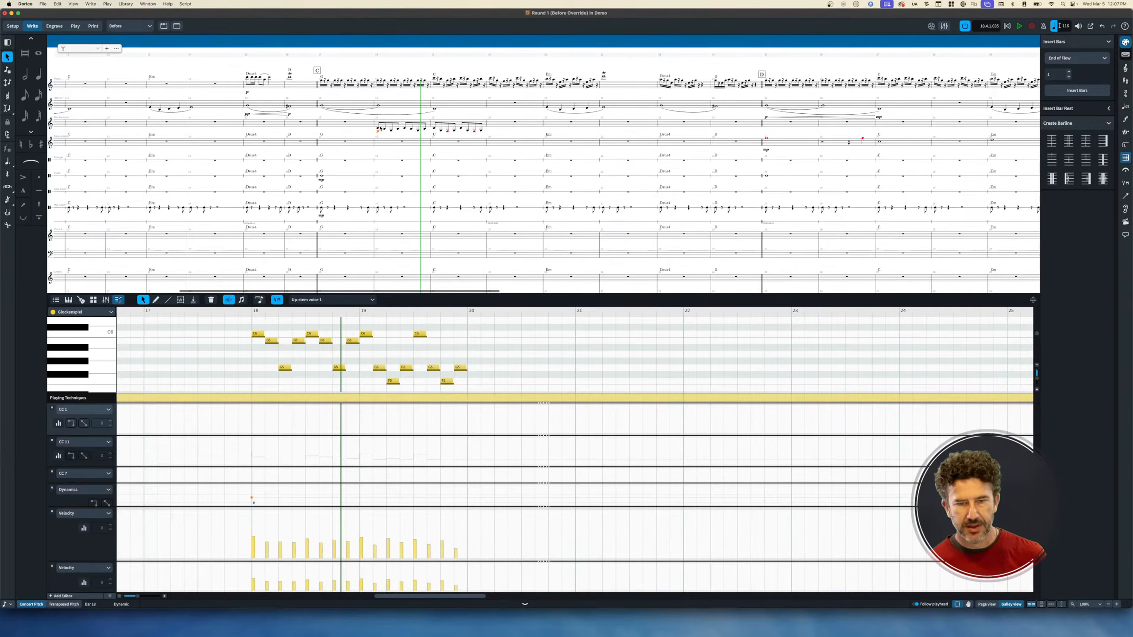
# Select the bar 18–19 glockenspiel notes and search Help for 'over' to find Reset Playback Overrides.
pyautogui.click(378, 128)
pyautogui.keyDown('shift'); pyautogui.click(481, 131); pyautogui.keyUp('shift')
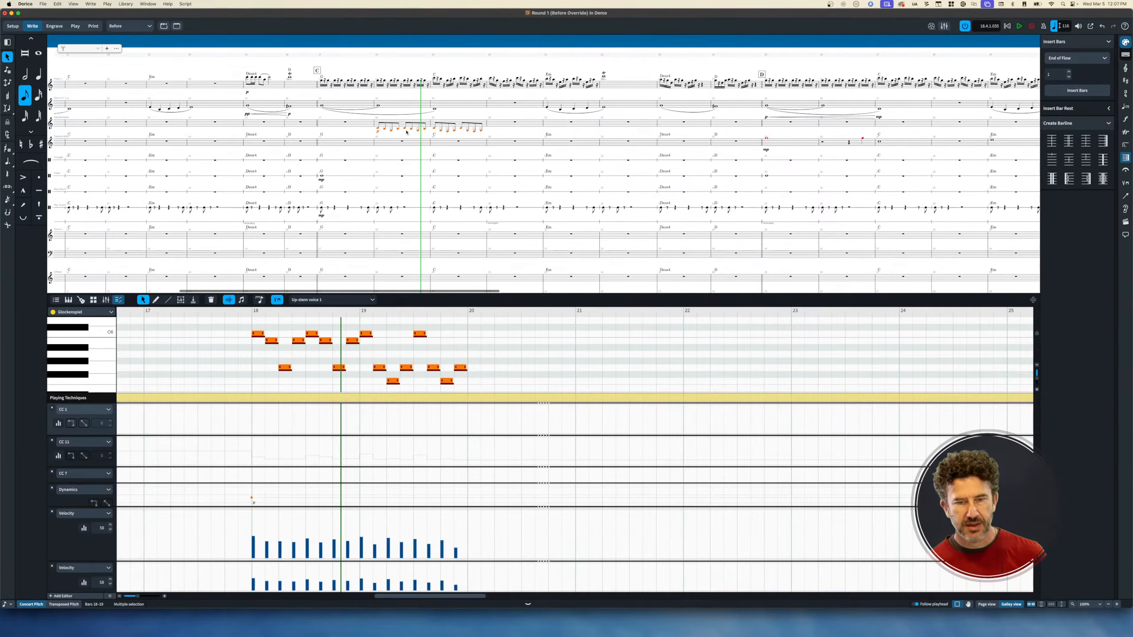
pyautogui.click(167, 4)
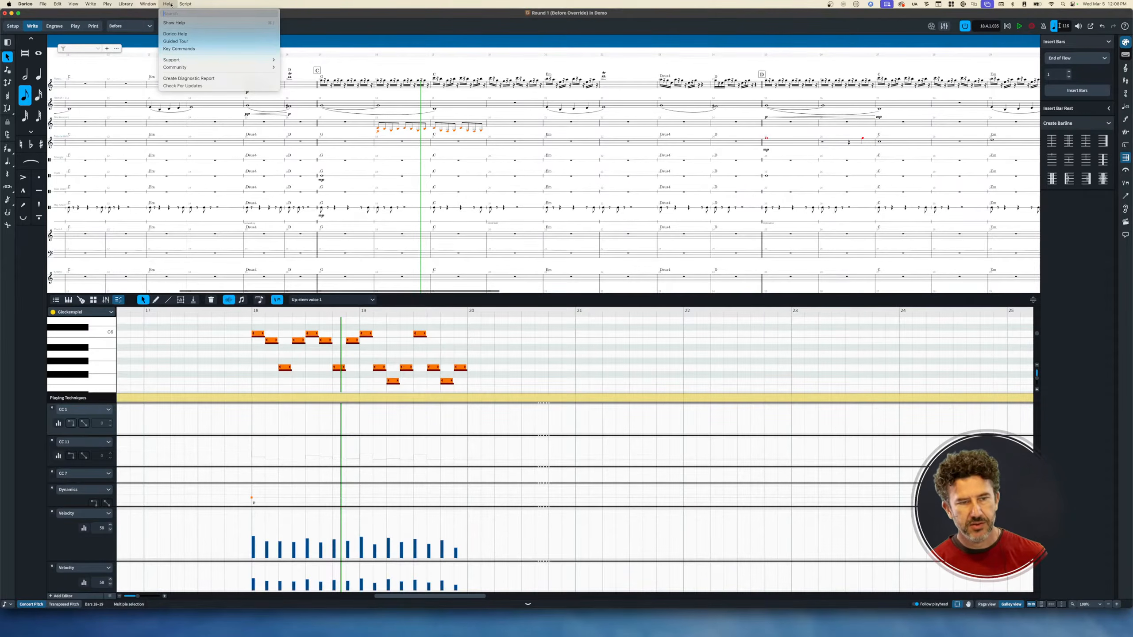
pyautogui.write('over')
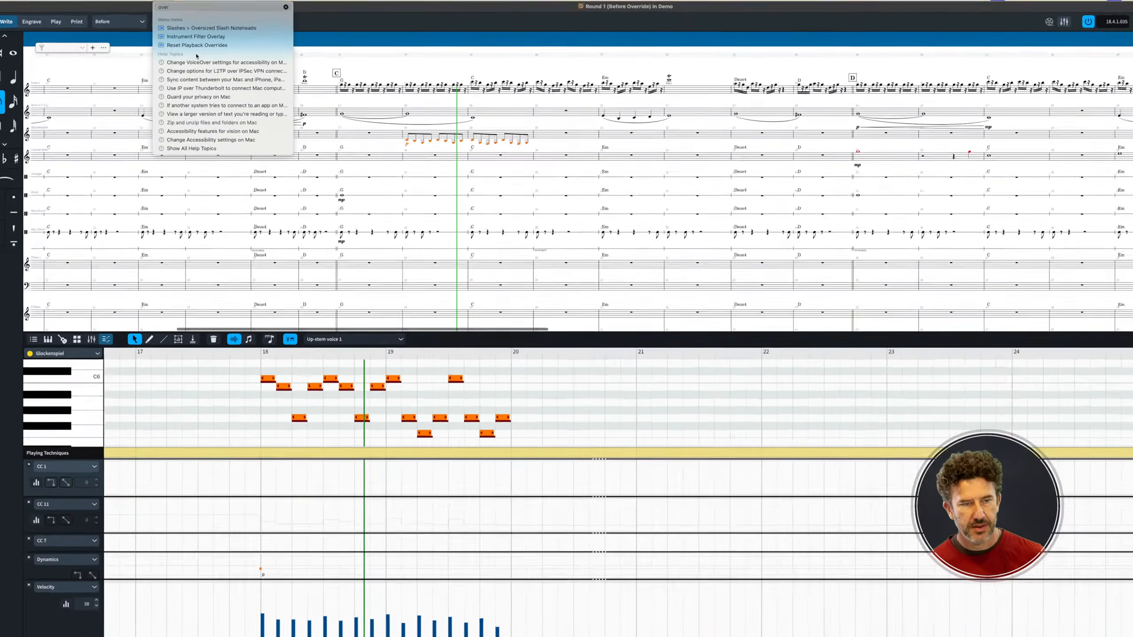
pyautogui.moveTo(190, 46)
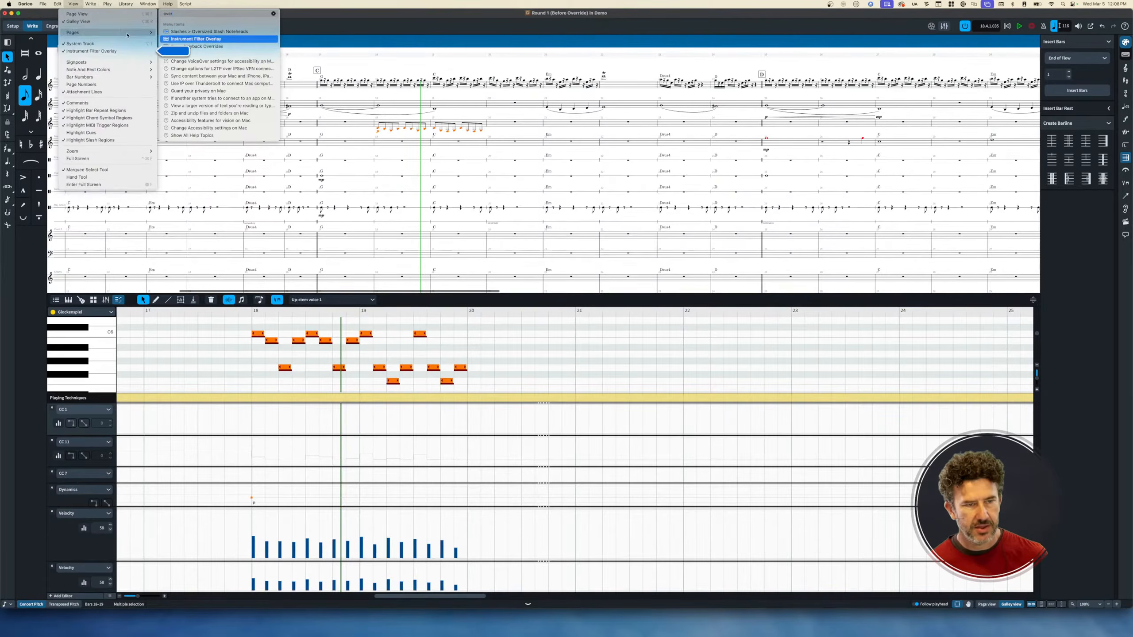
pyautogui.moveTo(107, 8)
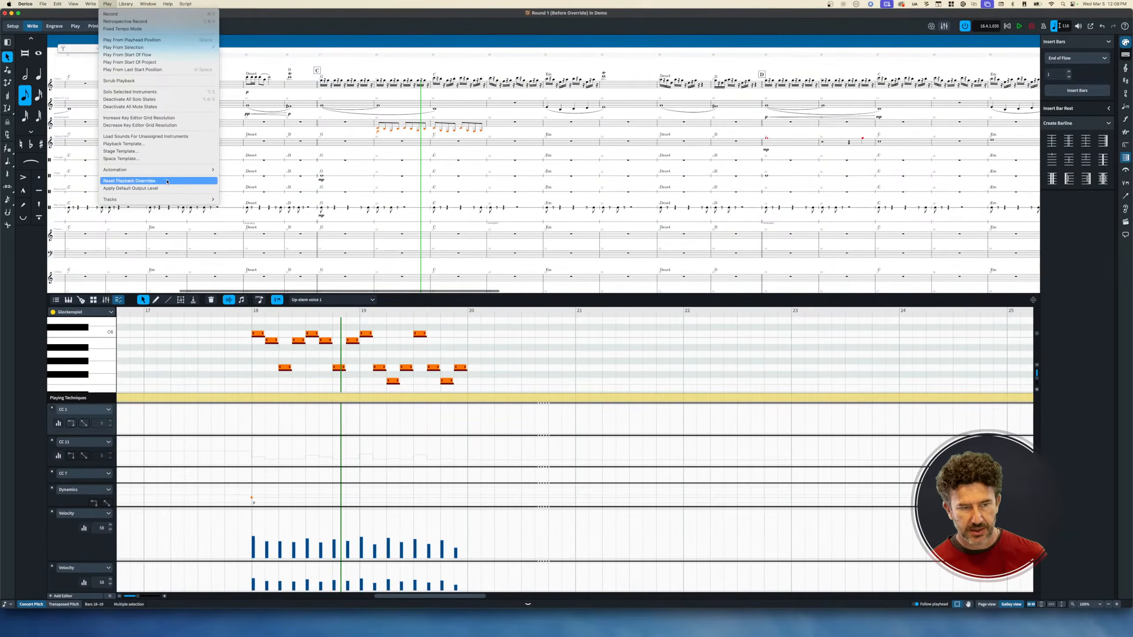
# Apply Play > Reset Playback Overrides to the selected glockenspiel notes.
pyautogui.click(167, 181)
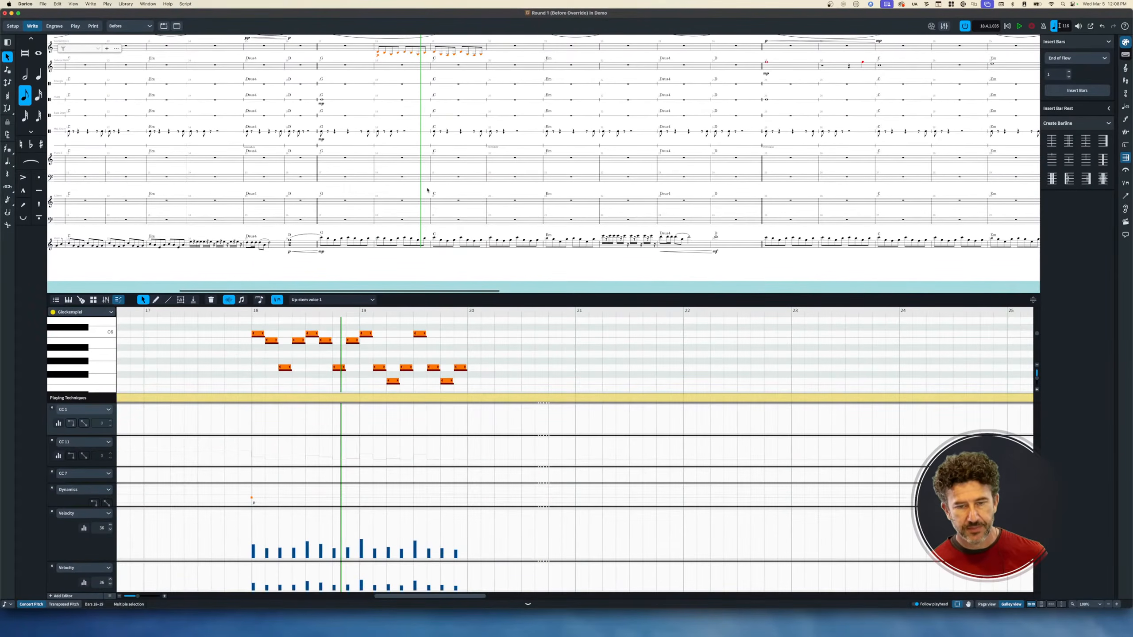
# Select the glockenspiel passage from the C6 in bar 18 through bar 19 and play it at p.
pyautogui.click(401, 64)
pyautogui.scroll(5, 410, 62)
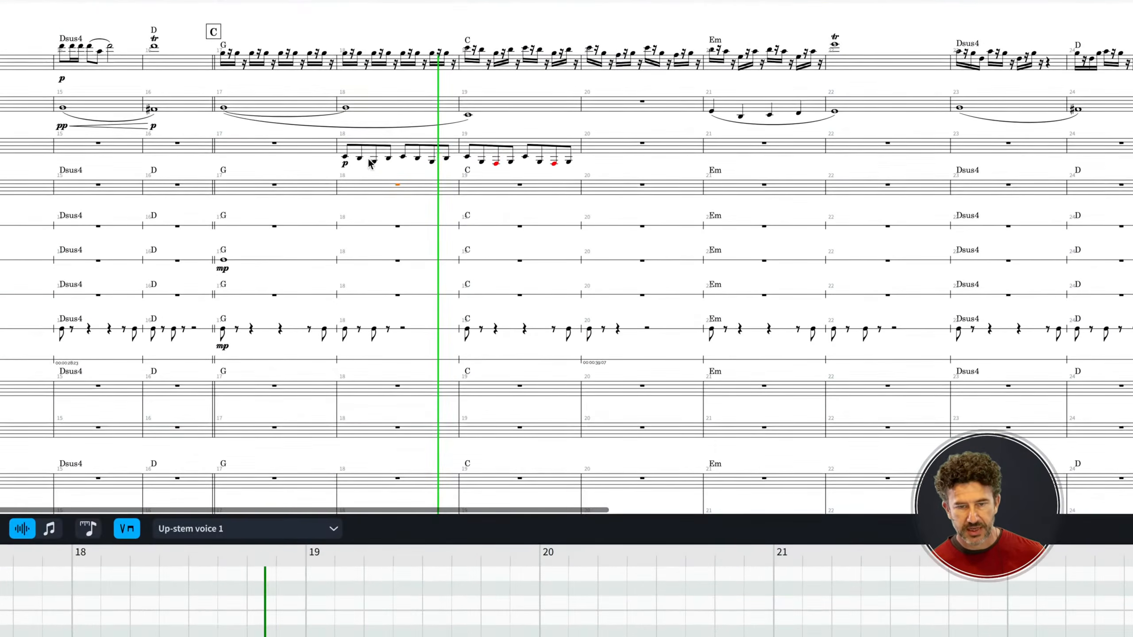
pyautogui.click(357, 146)
pyautogui.click(345, 165)
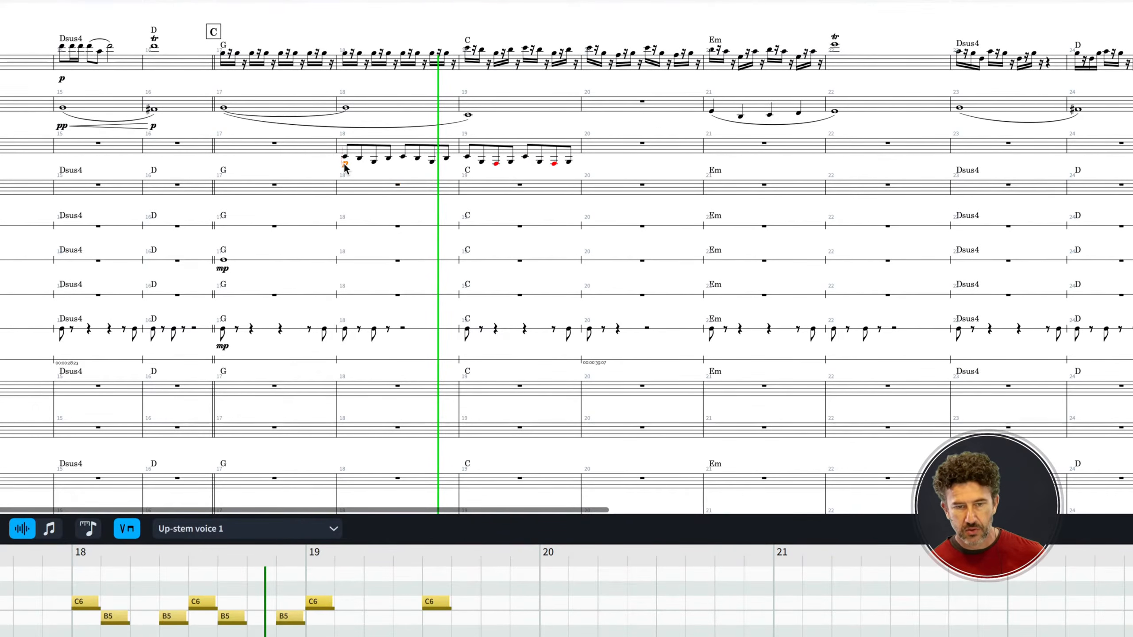
pyautogui.keyDown('shift'); pyautogui.click(569, 164); pyautogui.keyUp('shift')
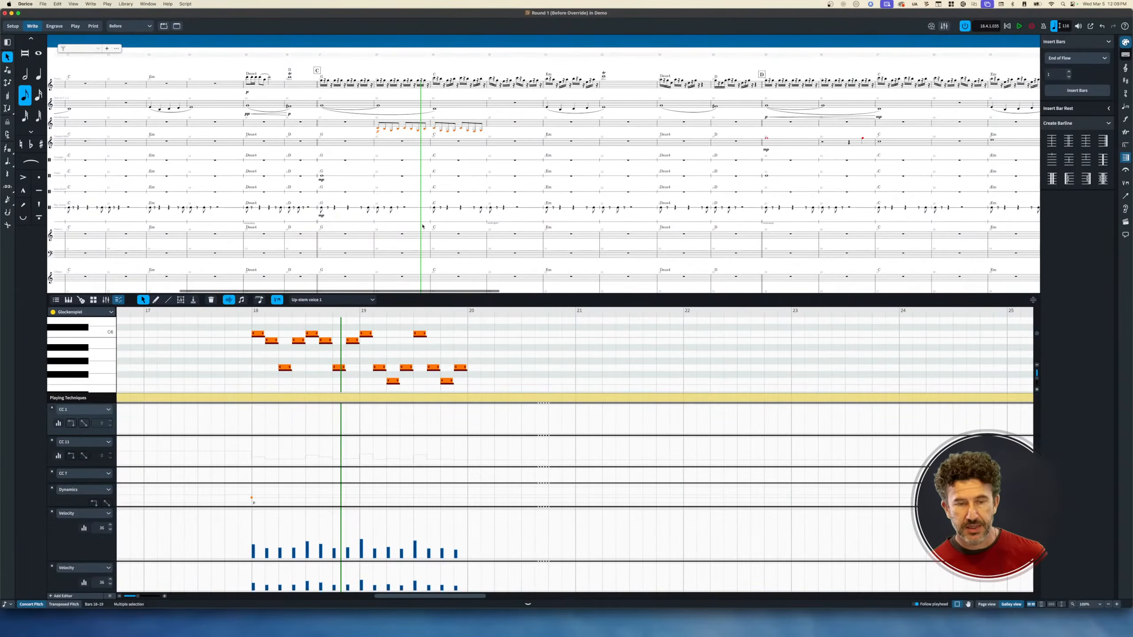
pyautogui.click(378, 128)
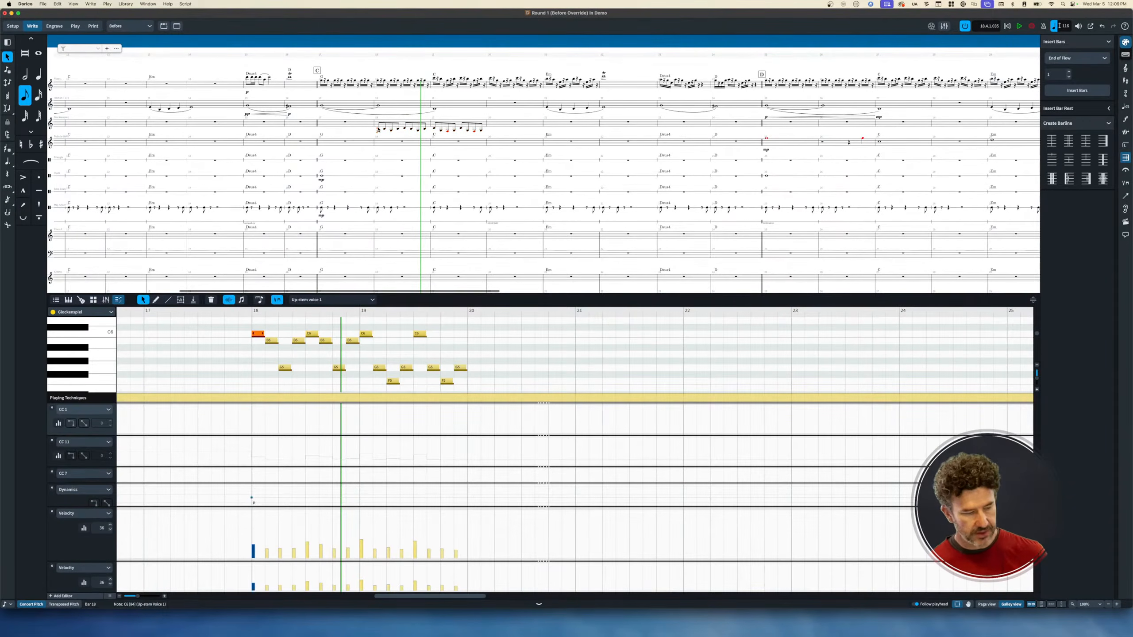
pyautogui.press('shift+super+Right')
pyautogui.press('shift+super+Right')
pyautogui.press('p')
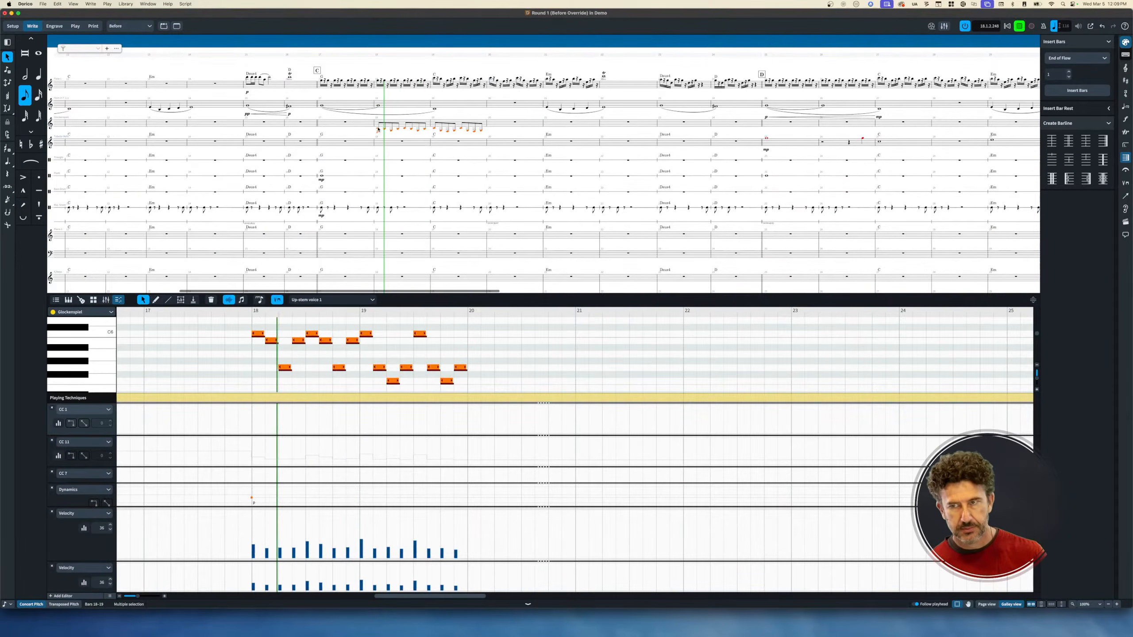